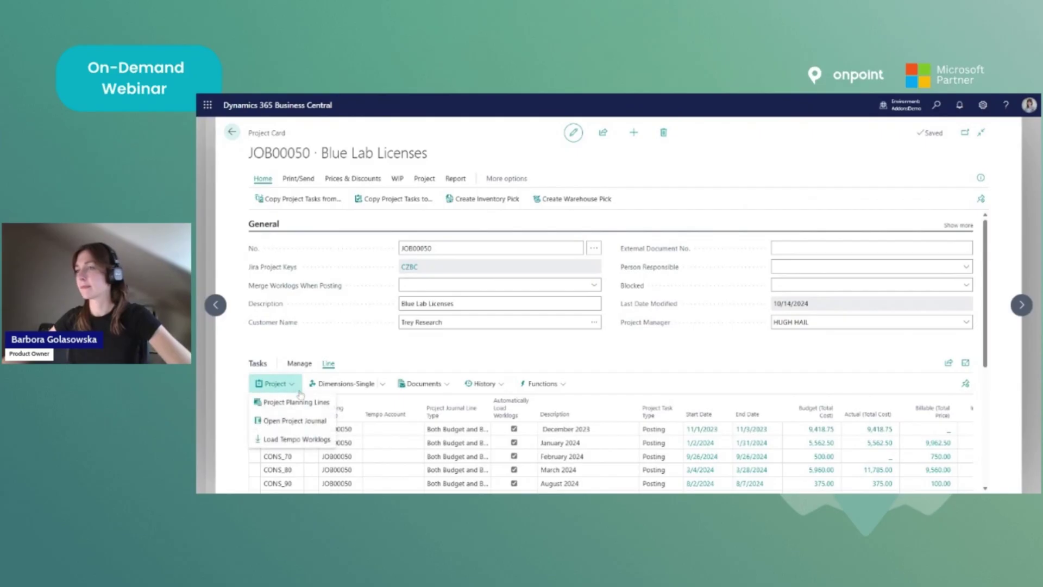
Open the project journal for JOB00050 and select the line with Tempo worklog ID 100374
{"action": "left_click", "coordinate": [293, 421]}
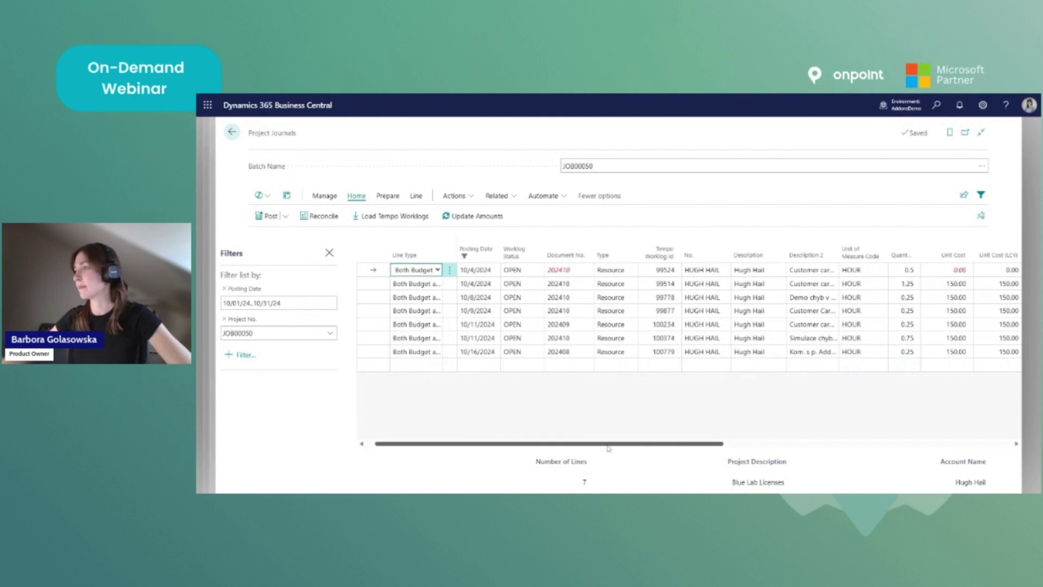
{"action": "left_click_drag", "start_coordinate": [601, 444], "coordinate": [683, 446]}
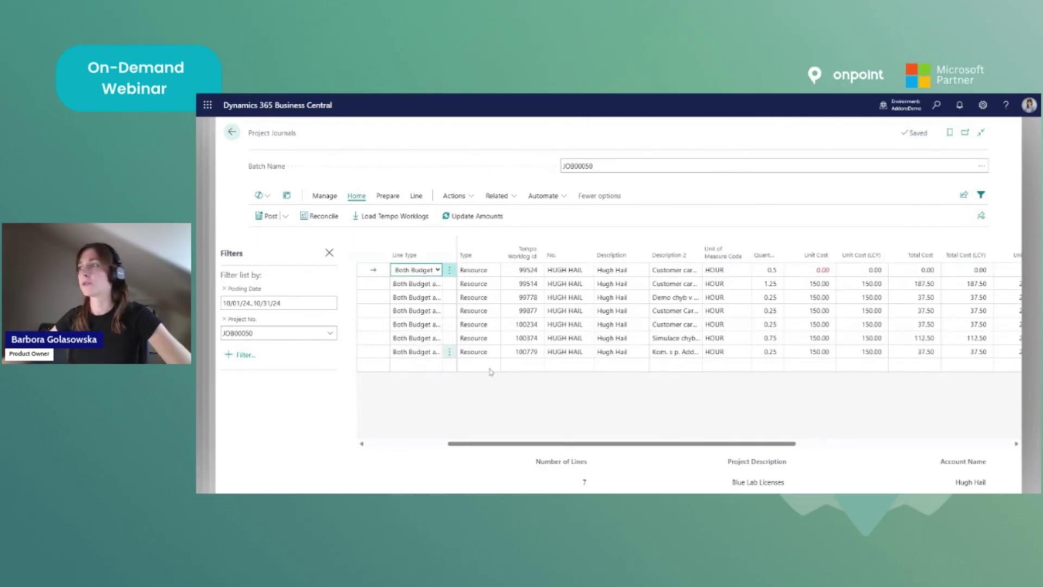
{"action": "left_click", "coordinate": [375, 339]}
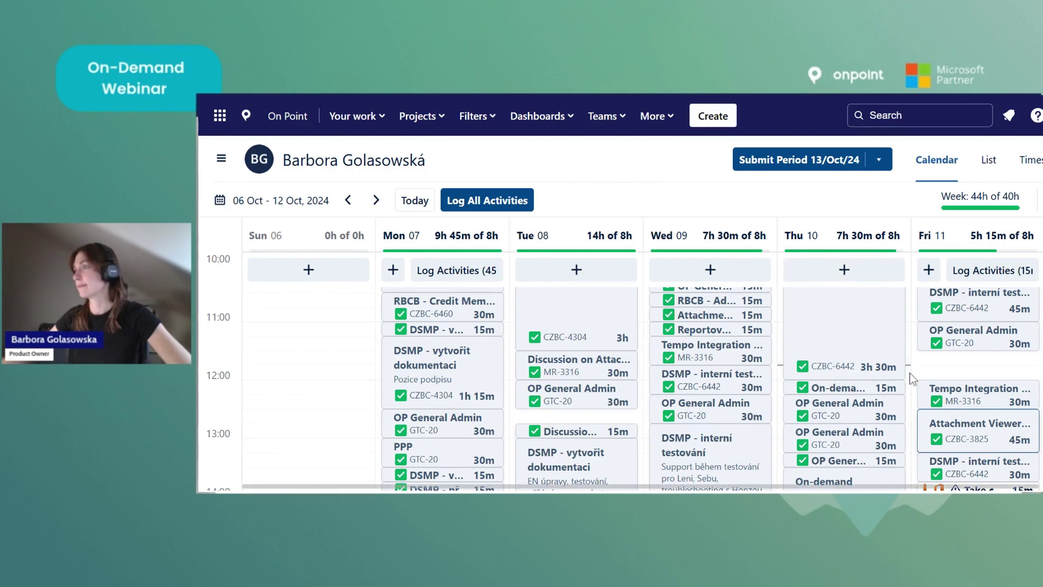
In the Tempo calendar, set the duration of Friday 11 October's CZBC-3825 Attachment Viewer time record to 2h and save the update
{"action": "mouse_move", "coordinate": [943, 432]}
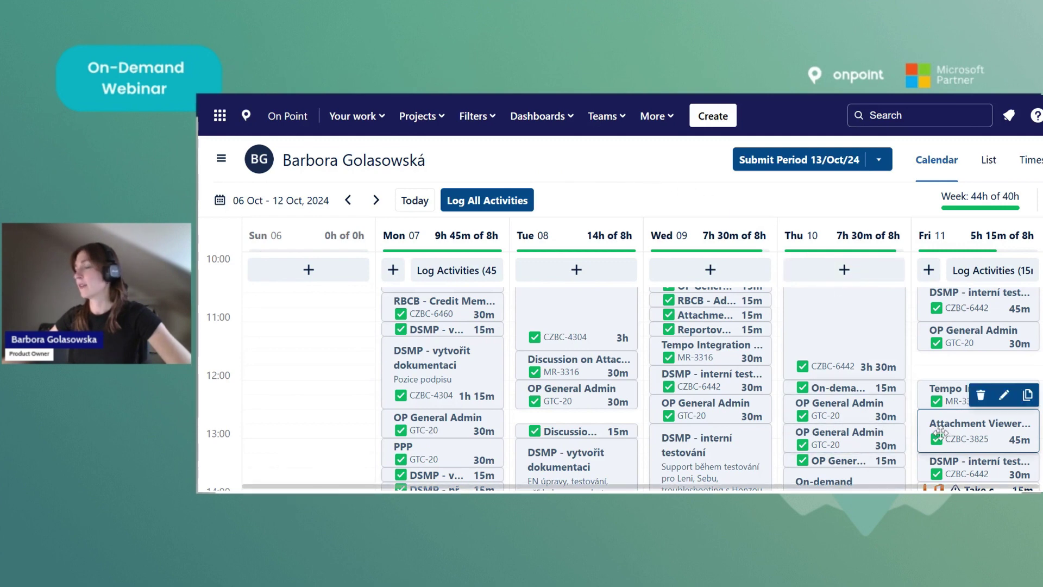
{"action": "left_click", "coordinate": [1003, 396]}
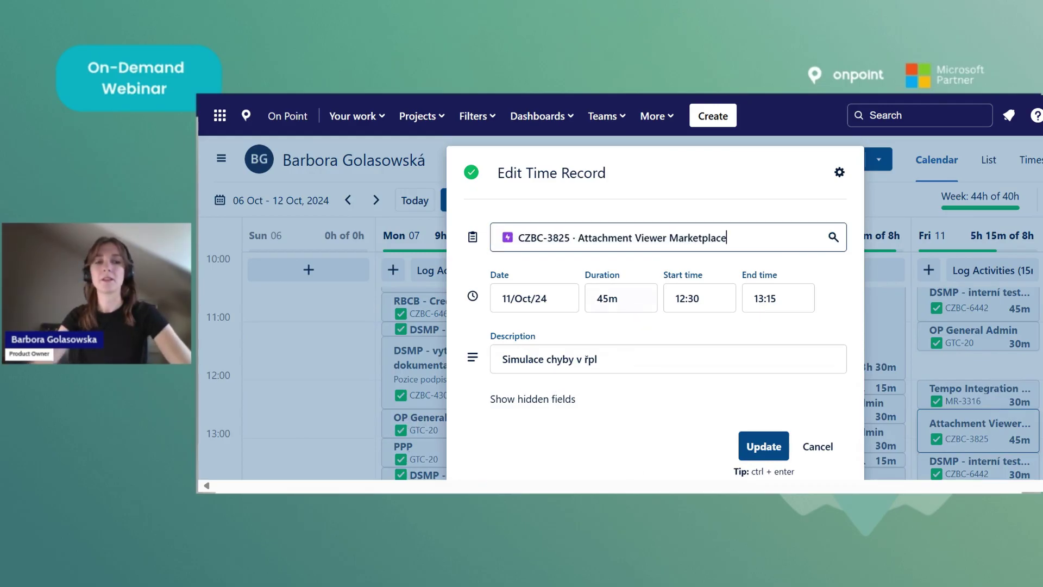
{"action": "left_click", "coordinate": [621, 298]}
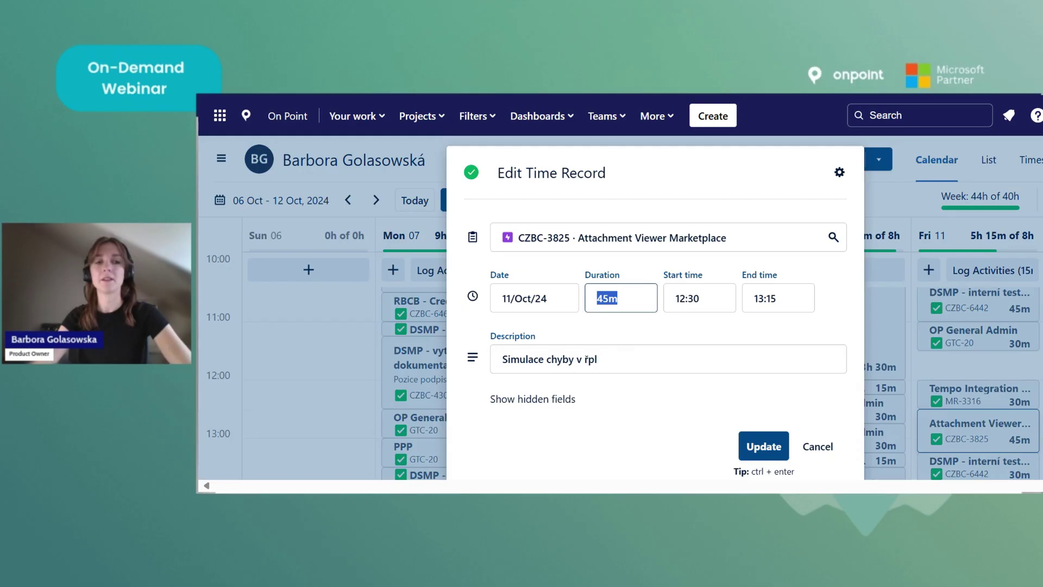
{"action": "type", "text": "2h"}
{"action": "left_click", "coordinate": [752, 446]}
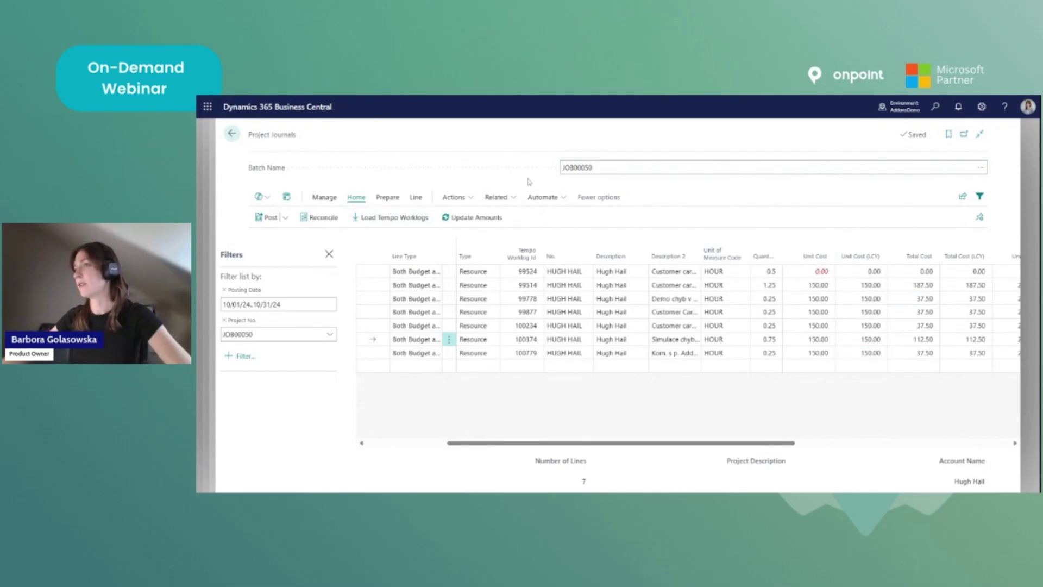
Start loading Tempo worklogs into the Business Central project journal and set the end date of the worklog filter to 10/12/2024
{"action": "left_click", "coordinate": [363, 224]}
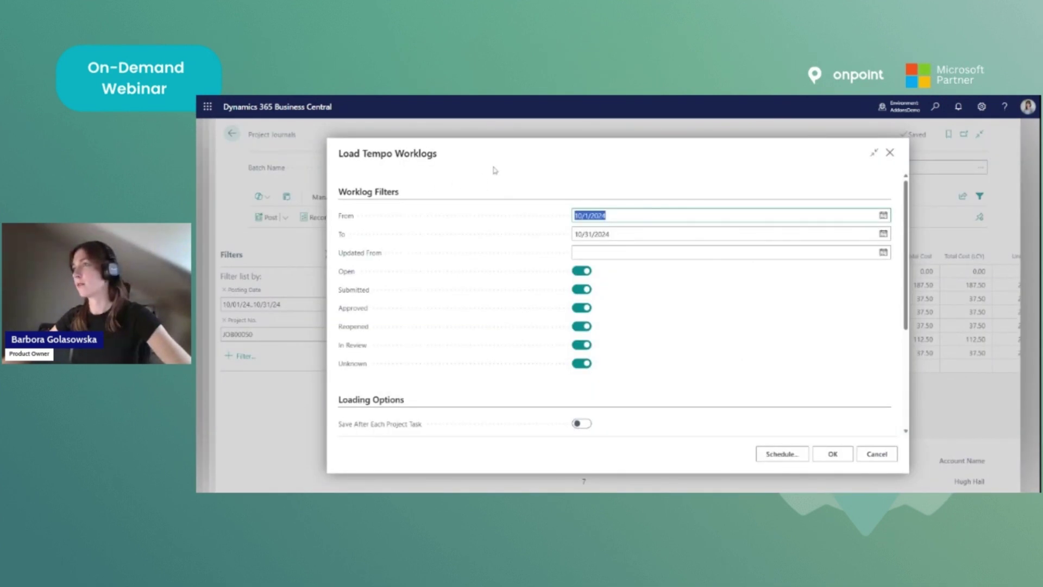
{"action": "left_click", "coordinate": [610, 176]}
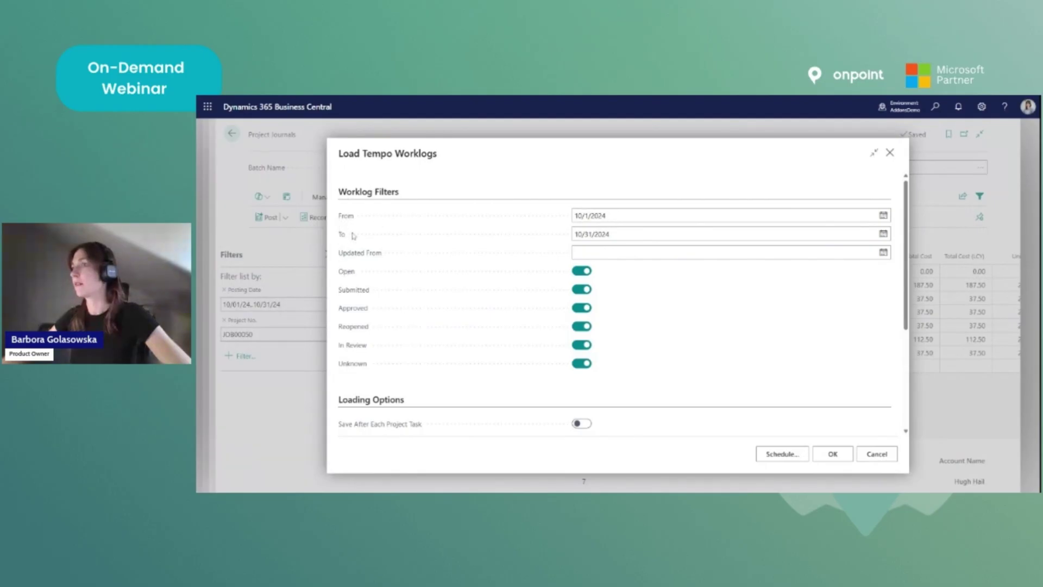
{"action": "left_click", "coordinate": [590, 234]}
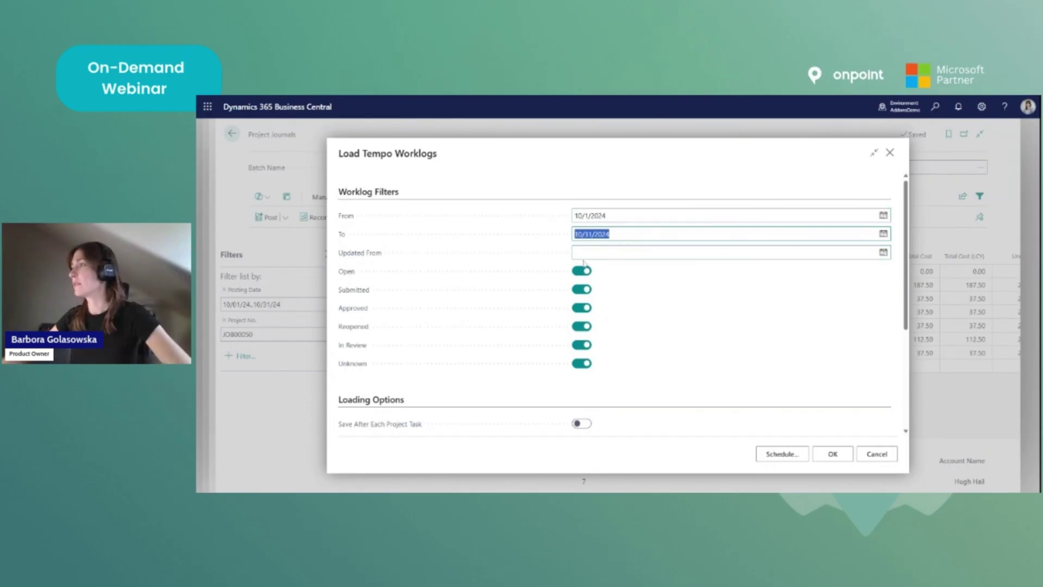
{"action": "left_click", "coordinate": [884, 234]}
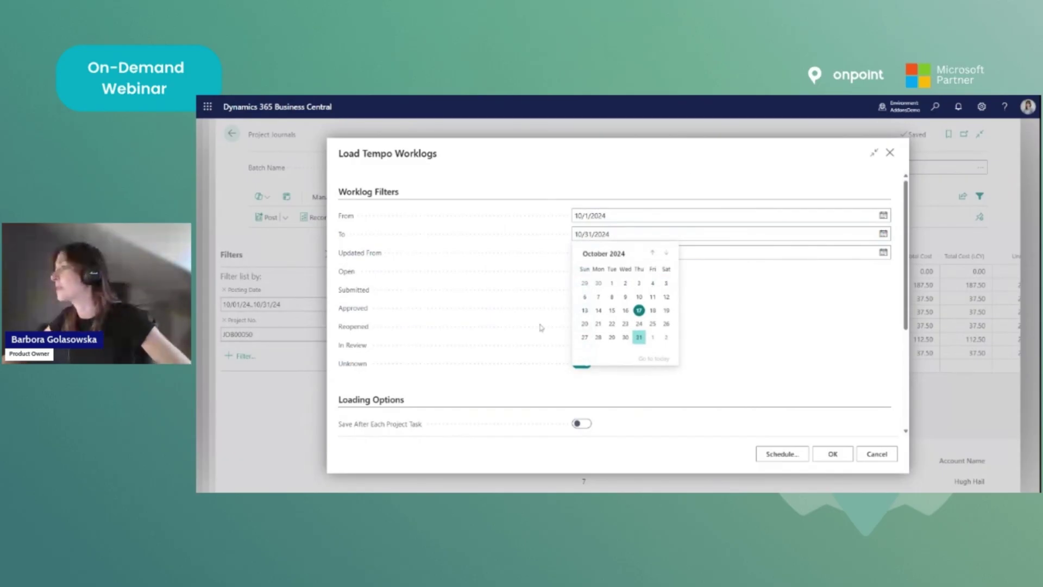
{"action": "left_click", "coordinate": [665, 298]}
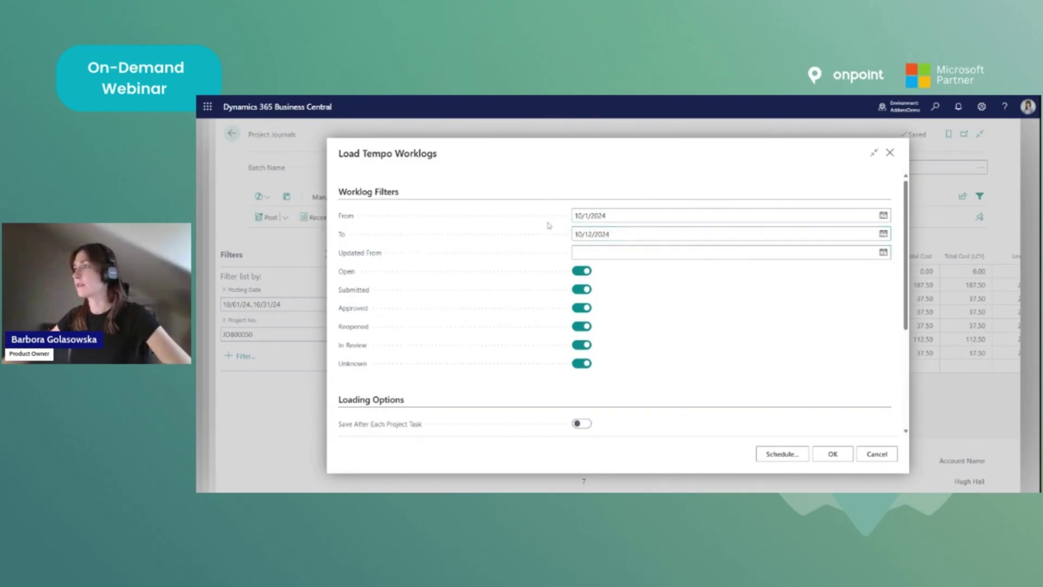
Run the worklog load for project JOB00050 with the existing loading options, and select the updated journal line for worklog 100374
{"action": "scroll", "coordinate": [707, 318], "scroll_direction": "down", "scroll_amount": 2}
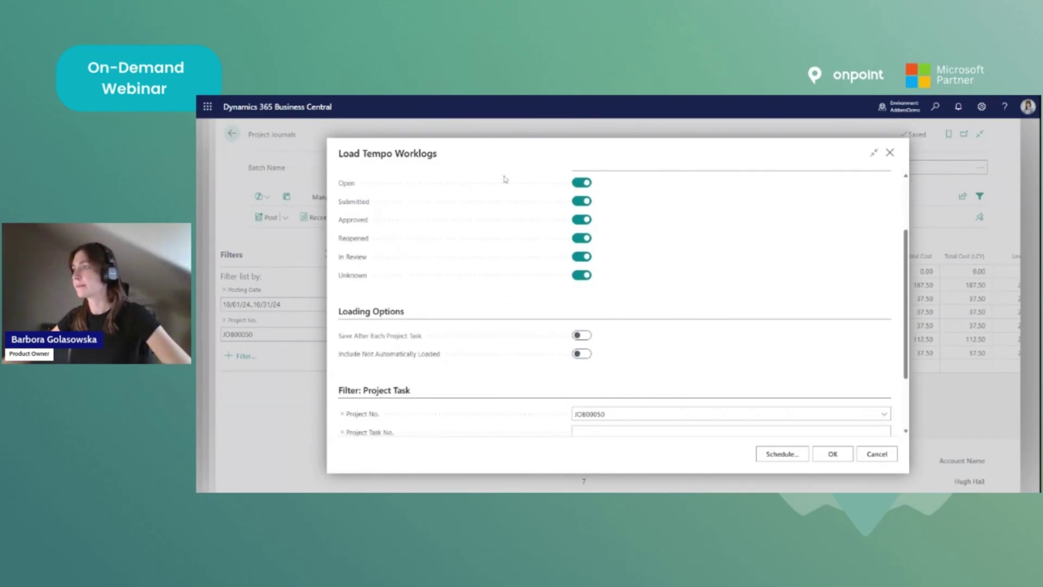
{"action": "scroll", "coordinate": [516, 244], "scroll_direction": "down", "scroll_amount": 1}
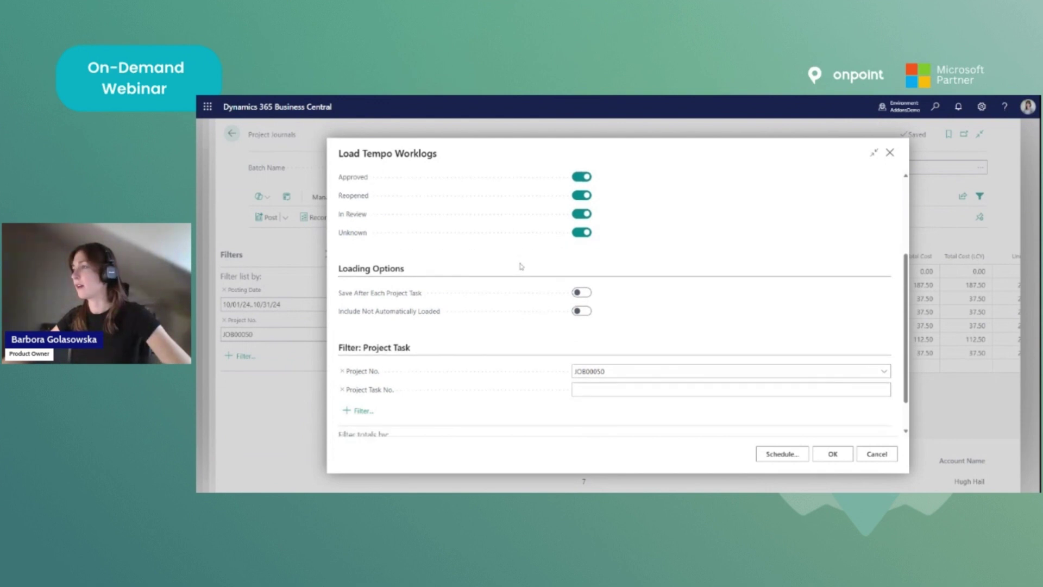
{"action": "scroll", "coordinate": [522, 266], "scroll_direction": "down", "scroll_amount": 1}
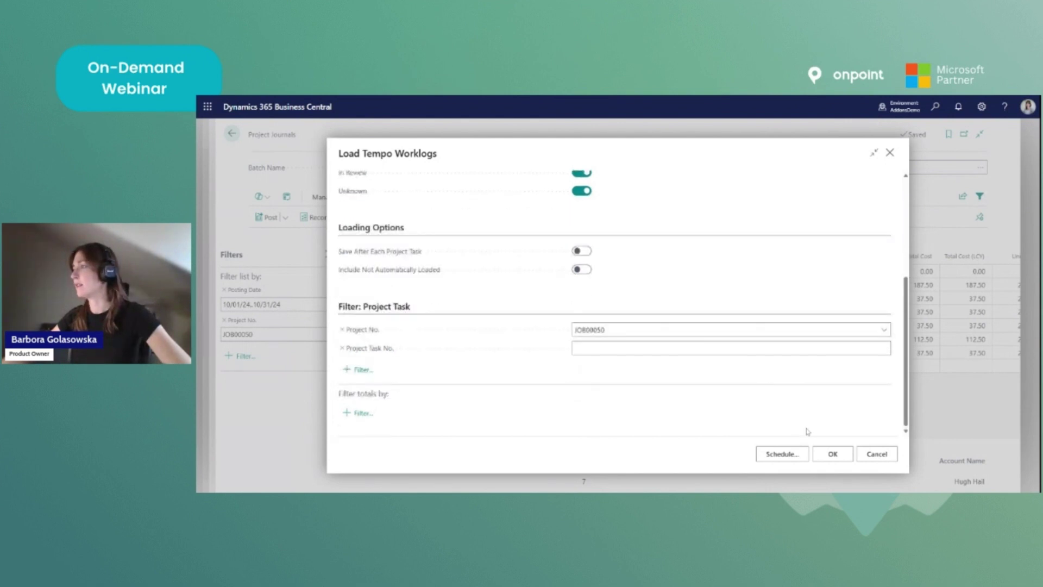
{"action": "left_click", "coordinate": [826, 455]}
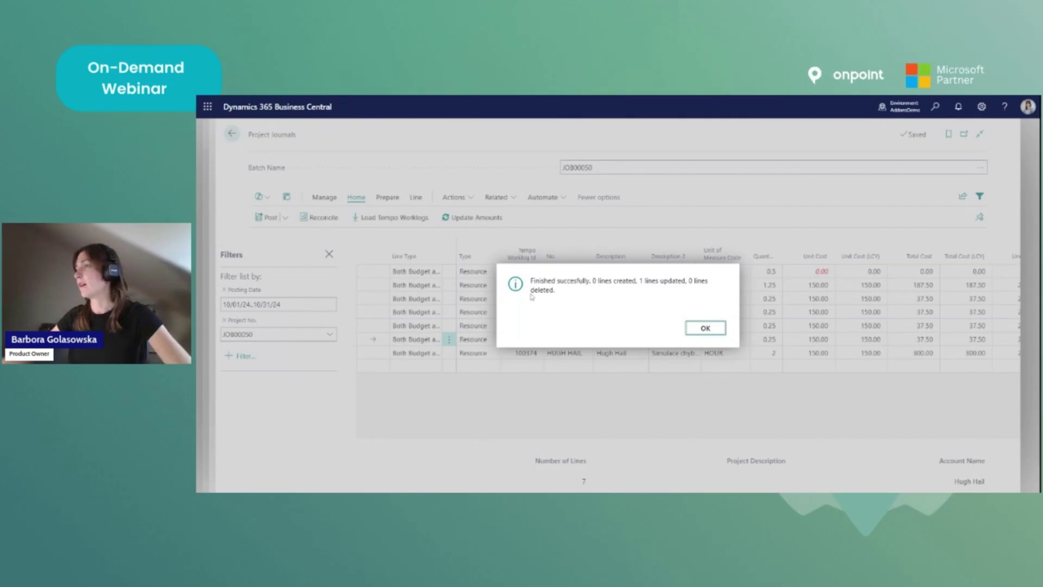
{"action": "left_click", "coordinate": [701, 329]}
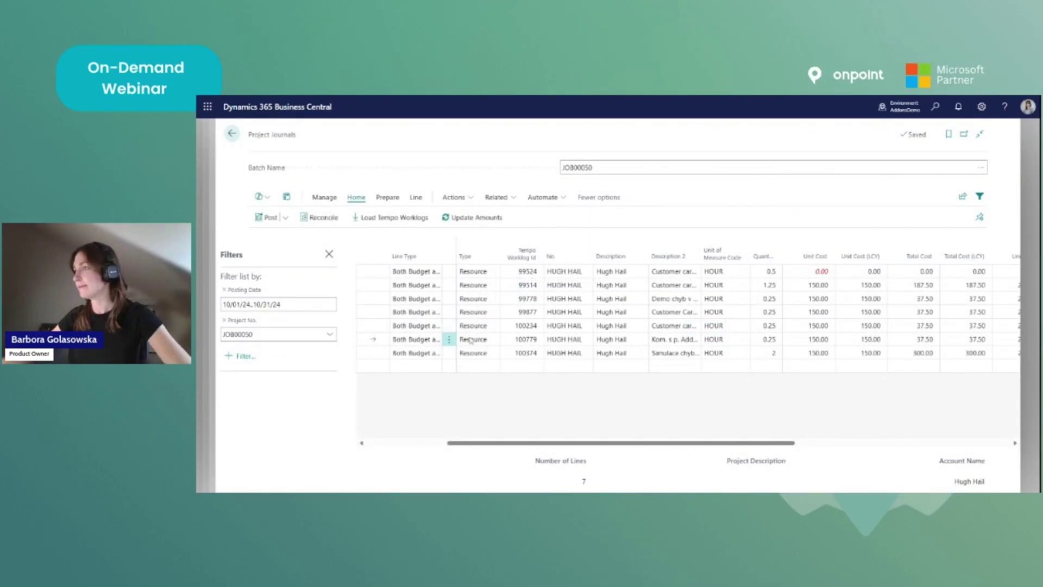
{"action": "left_click_drag", "start_coordinate": [654, 443], "coordinate": [686, 443]}
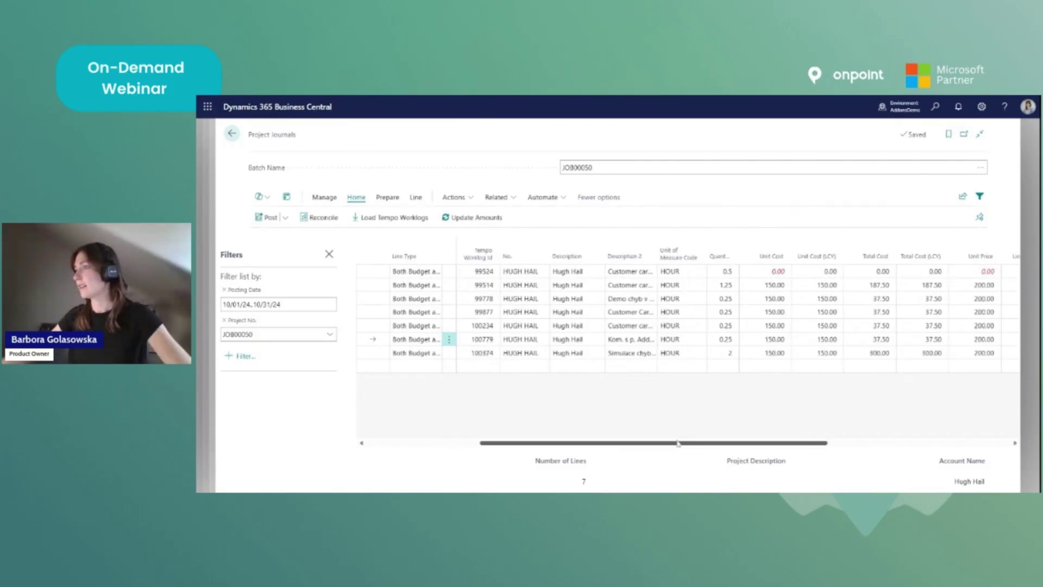
{"action": "left_click", "coordinate": [370, 357]}
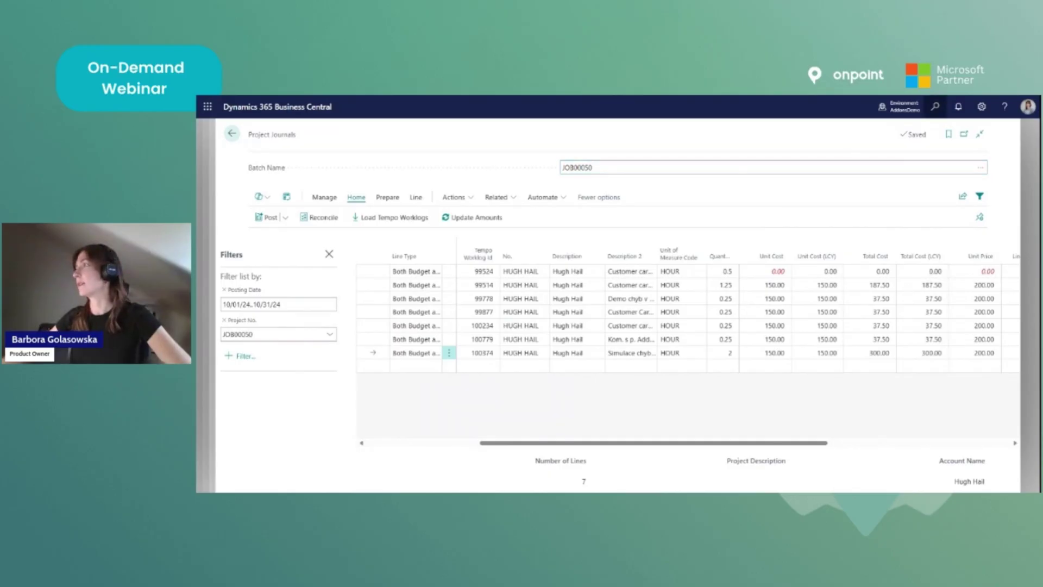
Search for "tempo sett" and open the Tempo Integration Settings page
{"action": "left_click", "coordinate": [935, 106]}
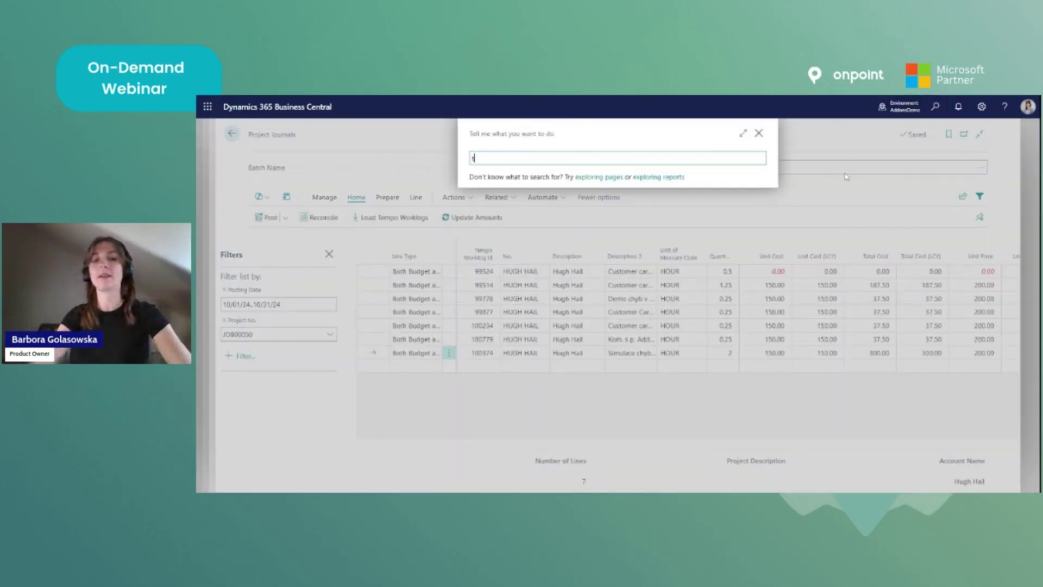
{"action": "type", "text": "tem"}
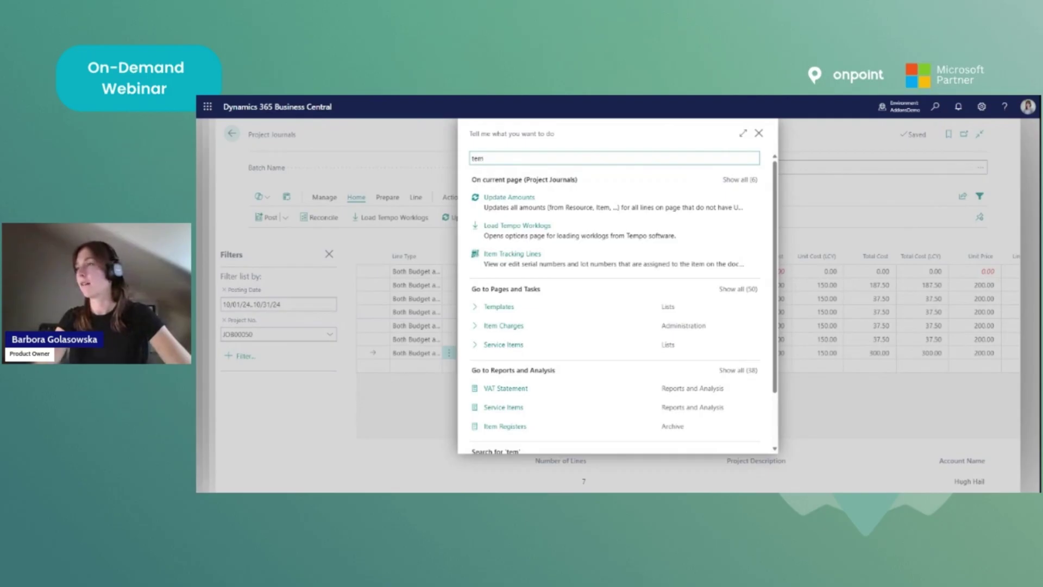
{"action": "type", "text": "po"}
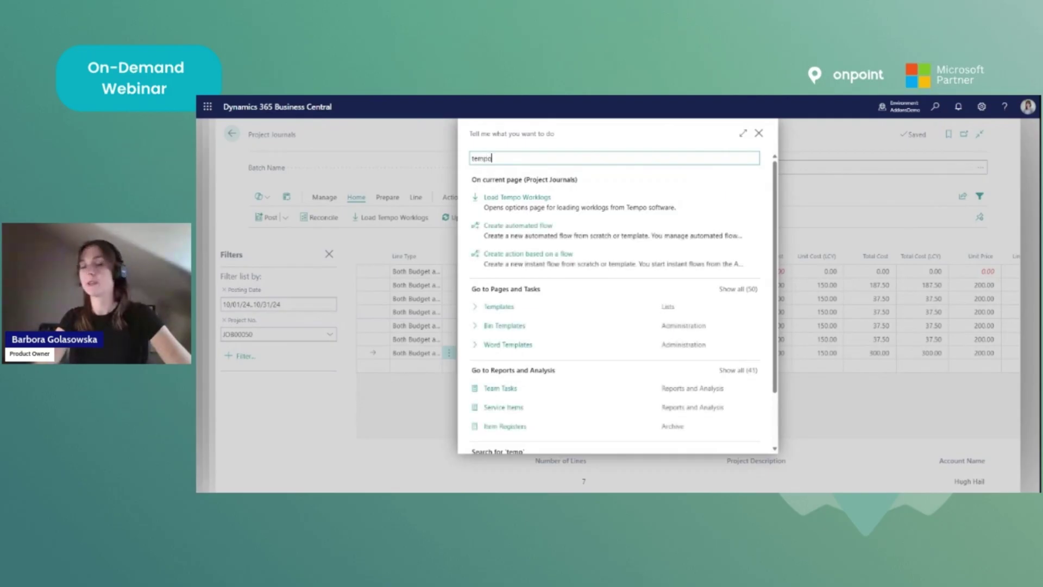
{"action": "type", "text": " sett"}
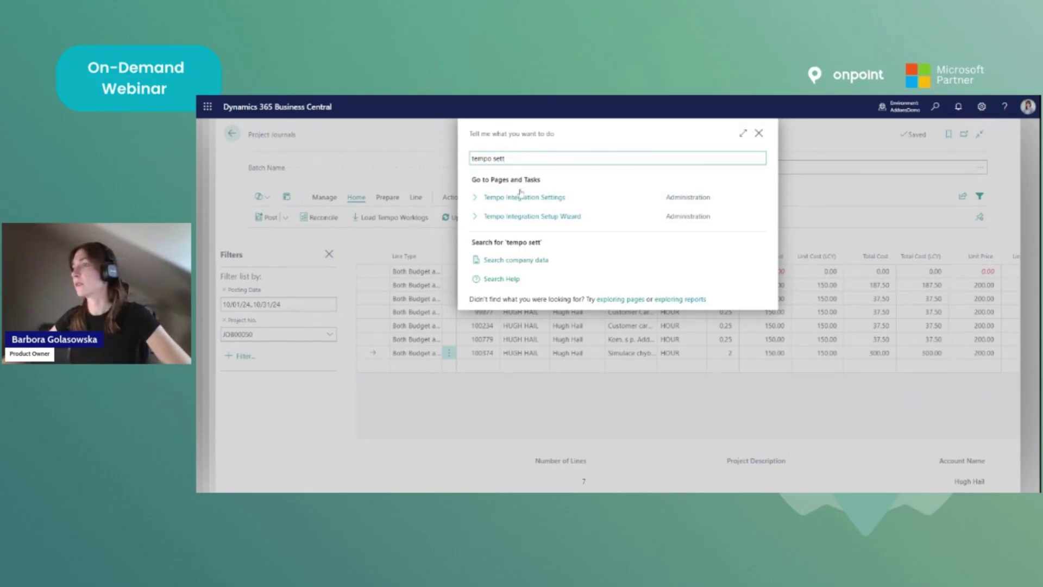
{"action": "left_click", "coordinate": [521, 196]}
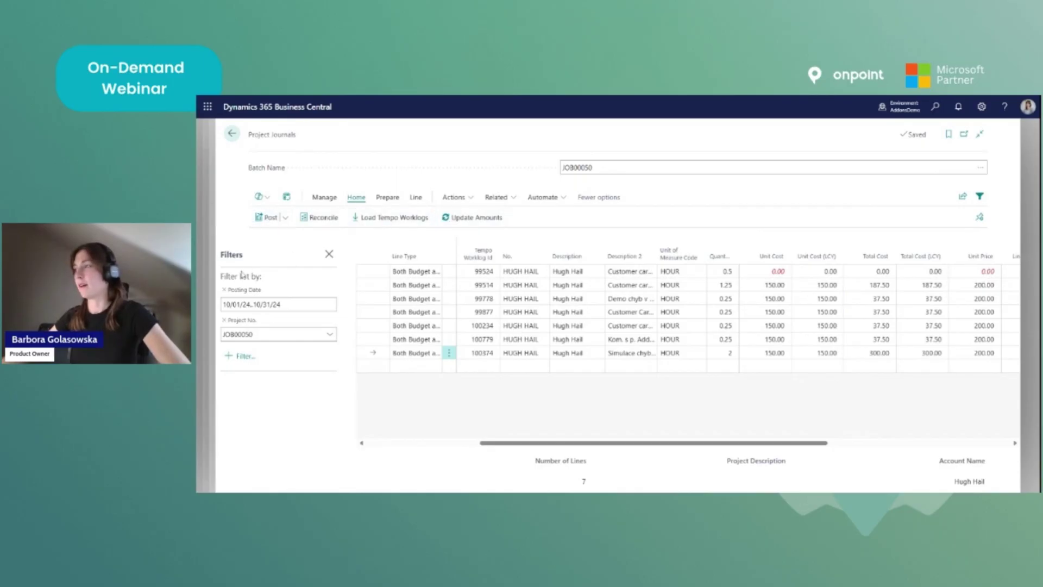
Try to preview the journal posting, accepting the differing document numbers and unapproved worklog status but declining to continue without a unit price
{"action": "left_click", "coordinate": [266, 217]}
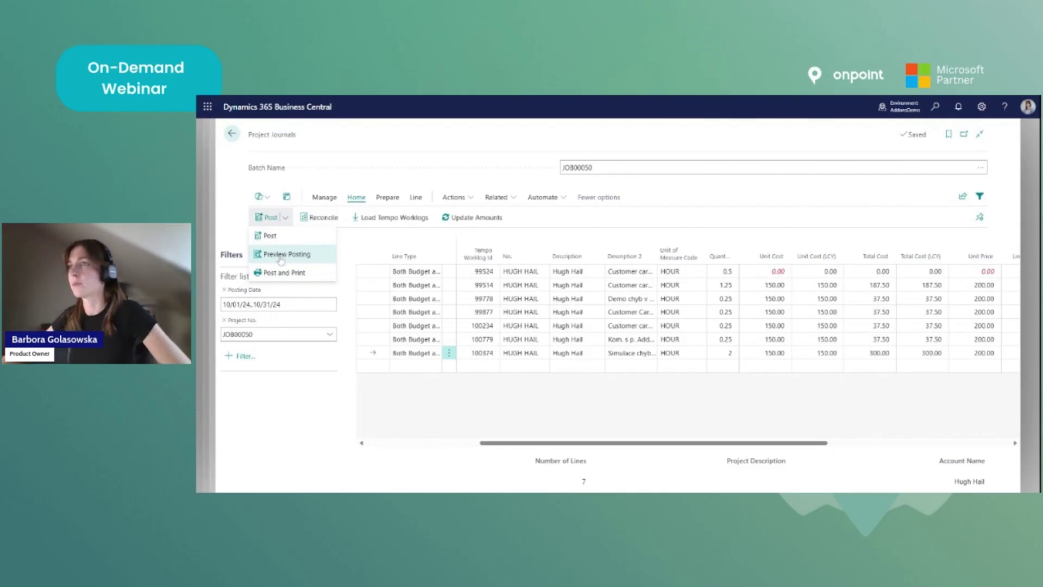
{"action": "left_click", "coordinate": [280, 254]}
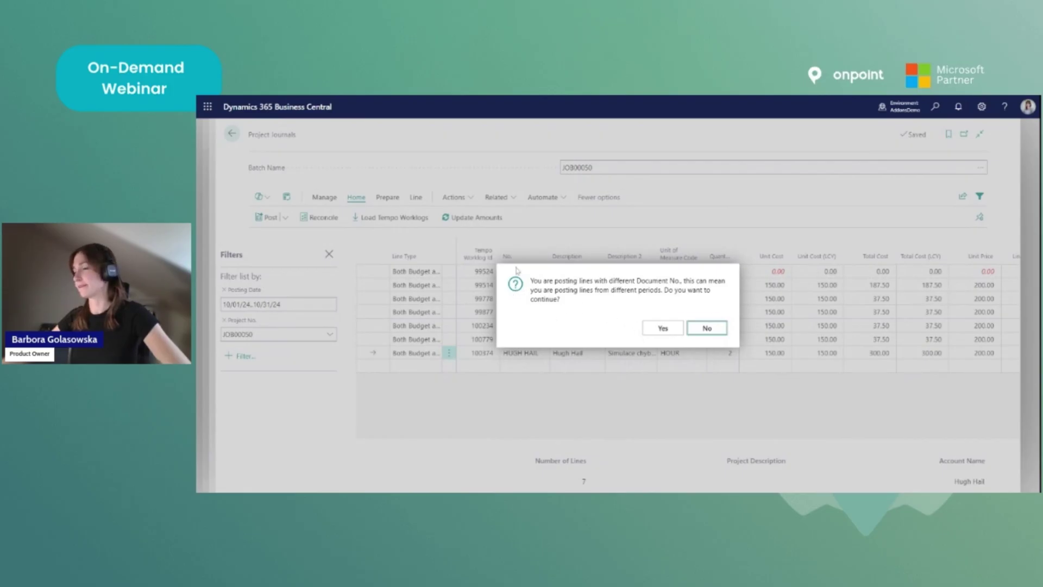
{"action": "left_click", "coordinate": [657, 330]}
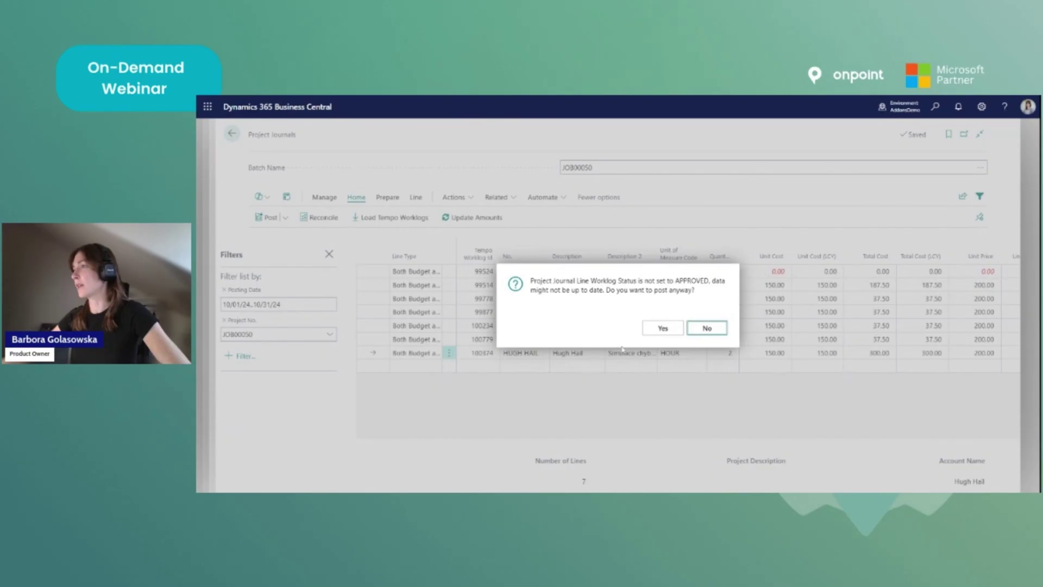
{"action": "left_click", "coordinate": [663, 327]}
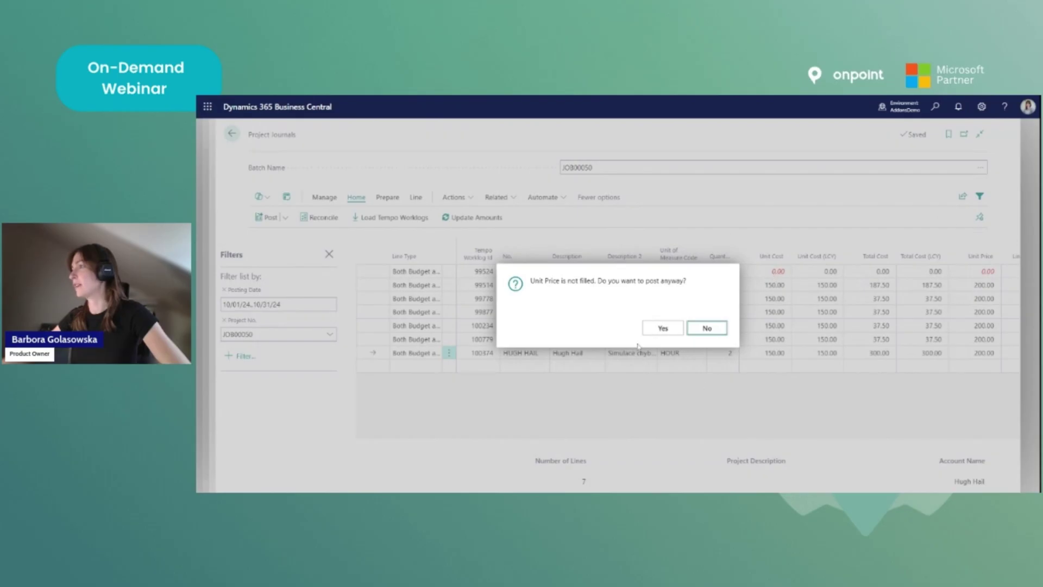
{"action": "left_click", "coordinate": [706, 328]}
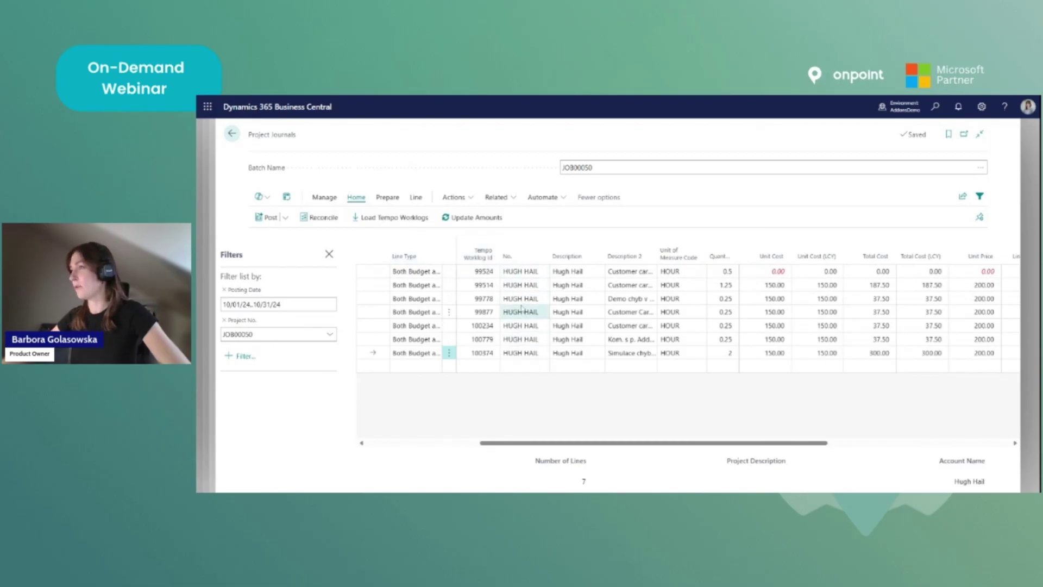
Update the amounts on the project journal lines and review their cost and price columns
{"action": "left_click", "coordinate": [465, 220]}
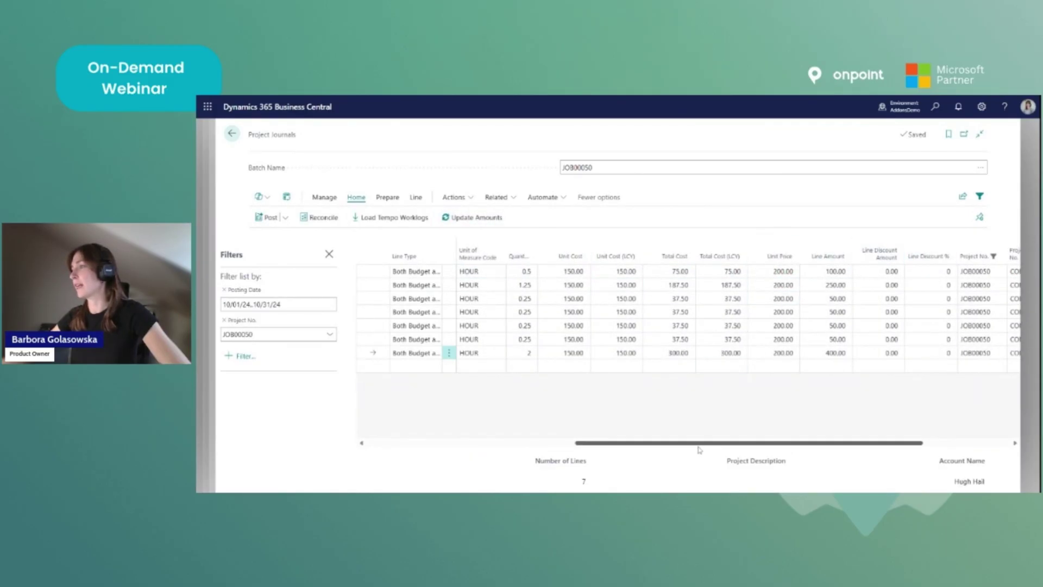
{"action": "left_click_drag", "start_coordinate": [697, 441], "coordinate": [518, 442]}
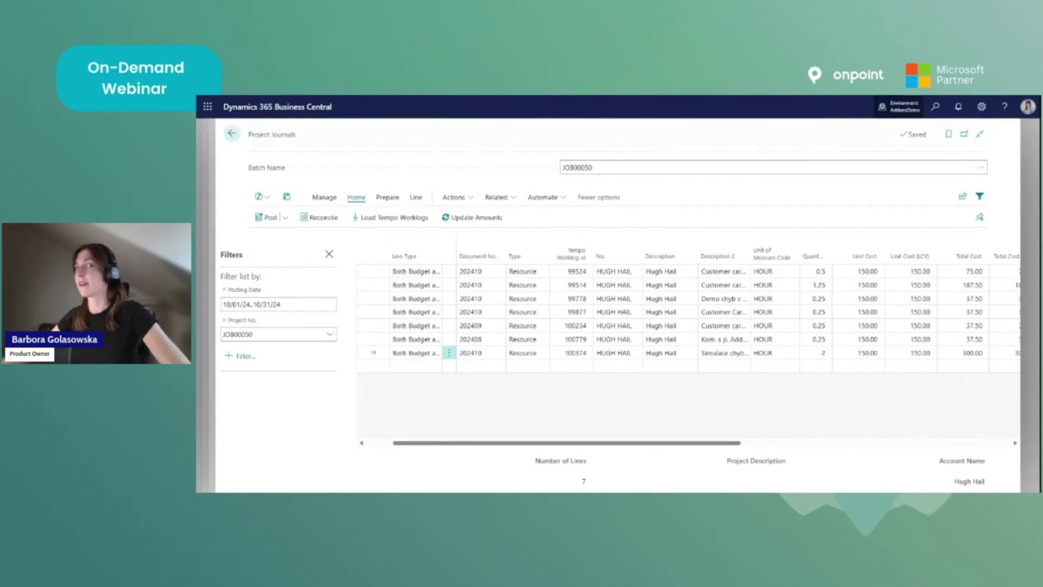
Return to the Tempo Integration Settings and view the Project Journal Posting Checks section
{"action": "left_click", "coordinate": [935, 106]}
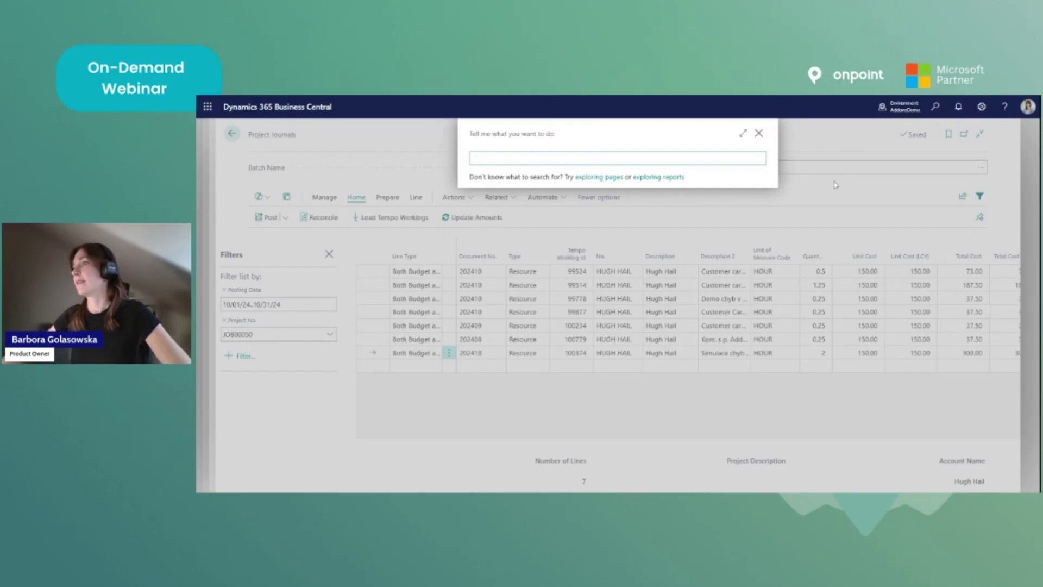
{"action": "type", "text": "tempo se"}
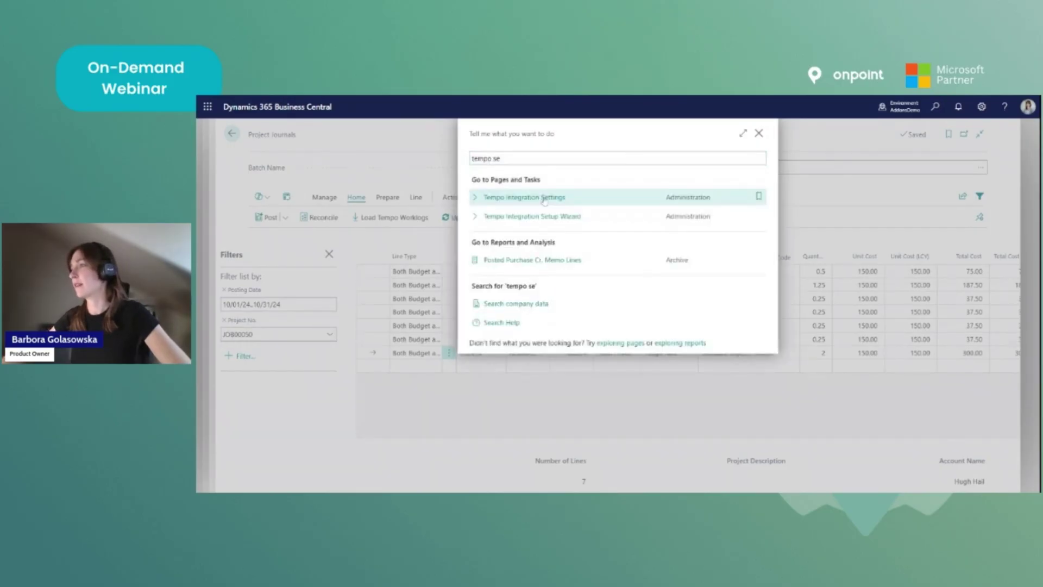
{"action": "left_click", "coordinate": [544, 198]}
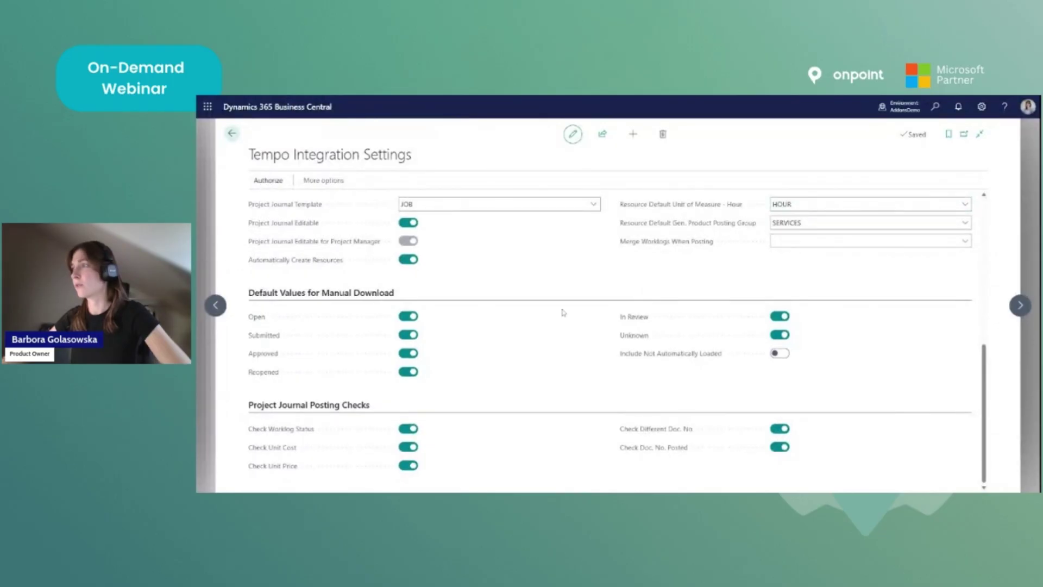